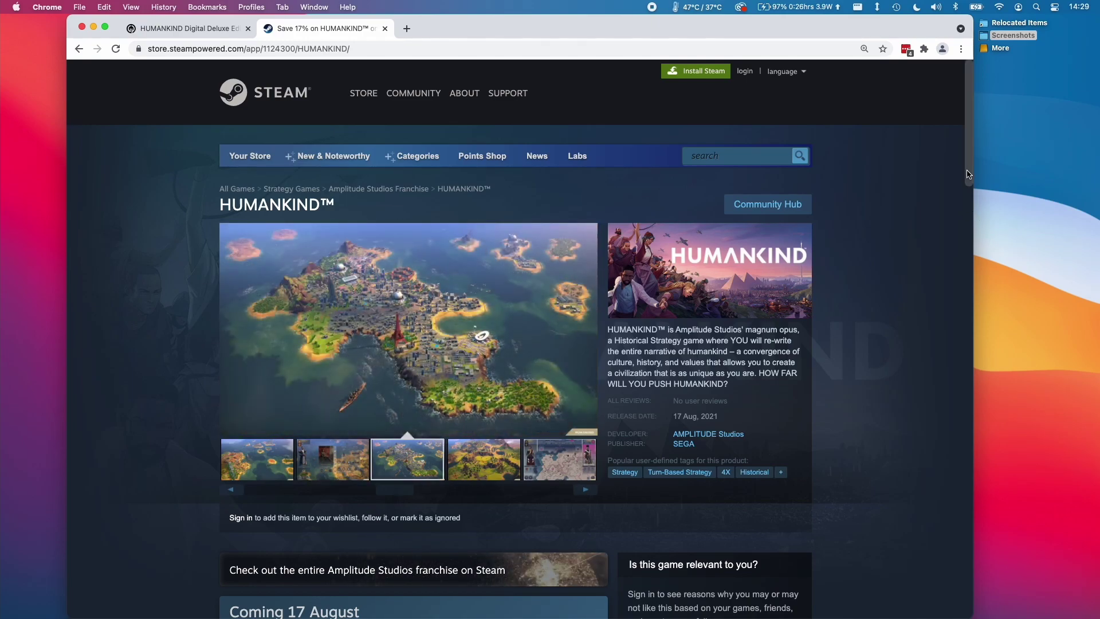
# Check the pre-purchase price of HUMANKIND Digital Deluxe Edition on its Steam store page
pyautogui.moveTo(969, 174); pyautogui.dragTo(969, 191)
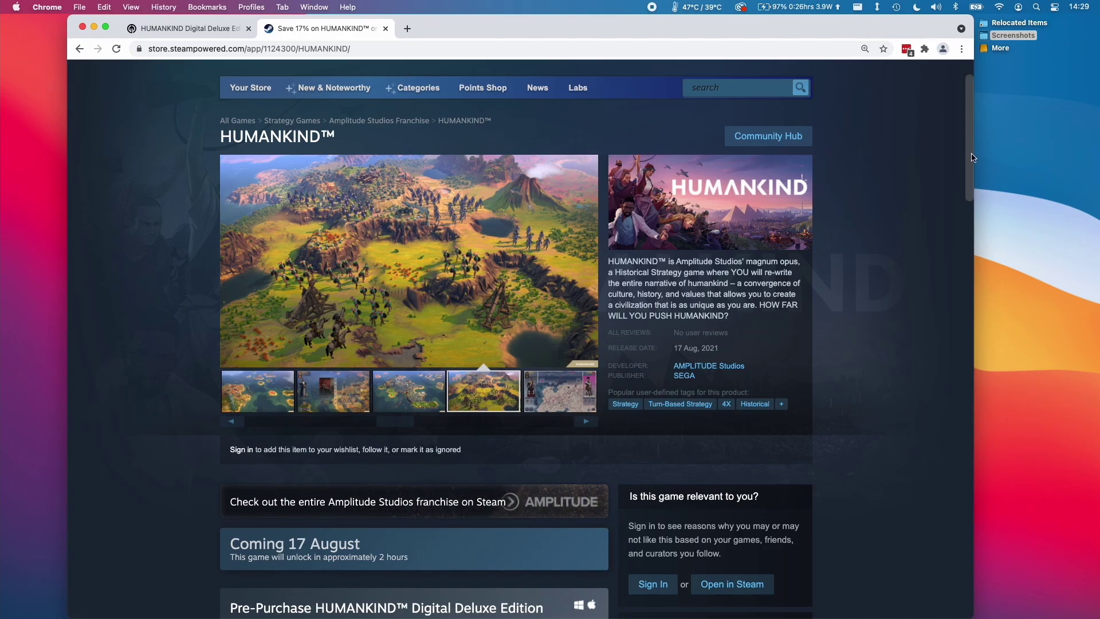
pyautogui.scroll(-2, 973, 160)
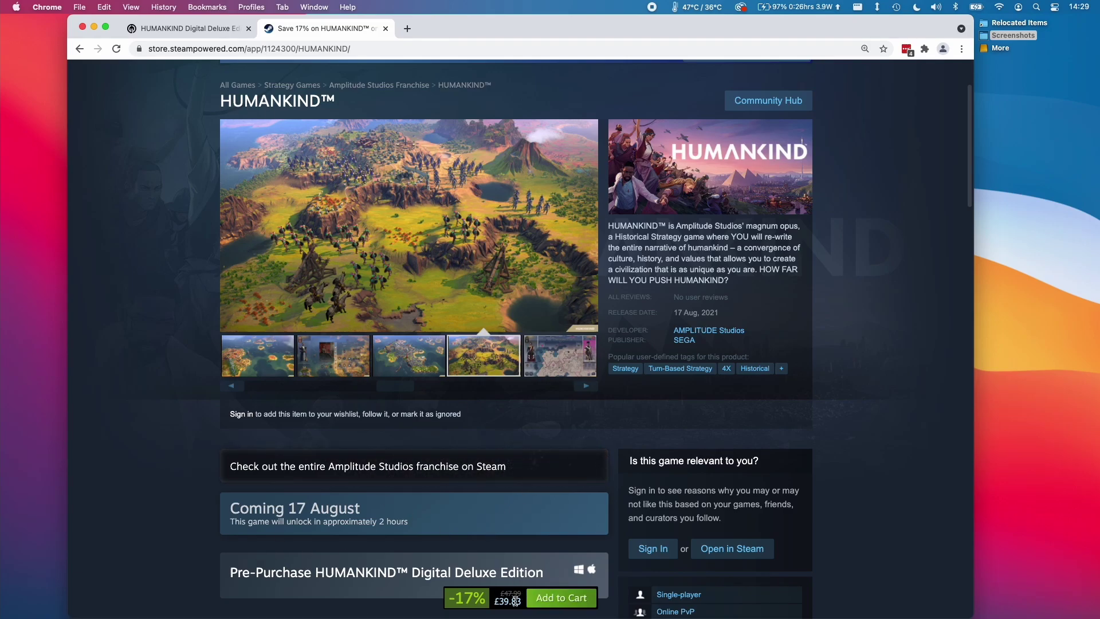
pyautogui.moveTo(407, 572); pyautogui.dragTo(544, 576)
pyautogui.click(543, 580)
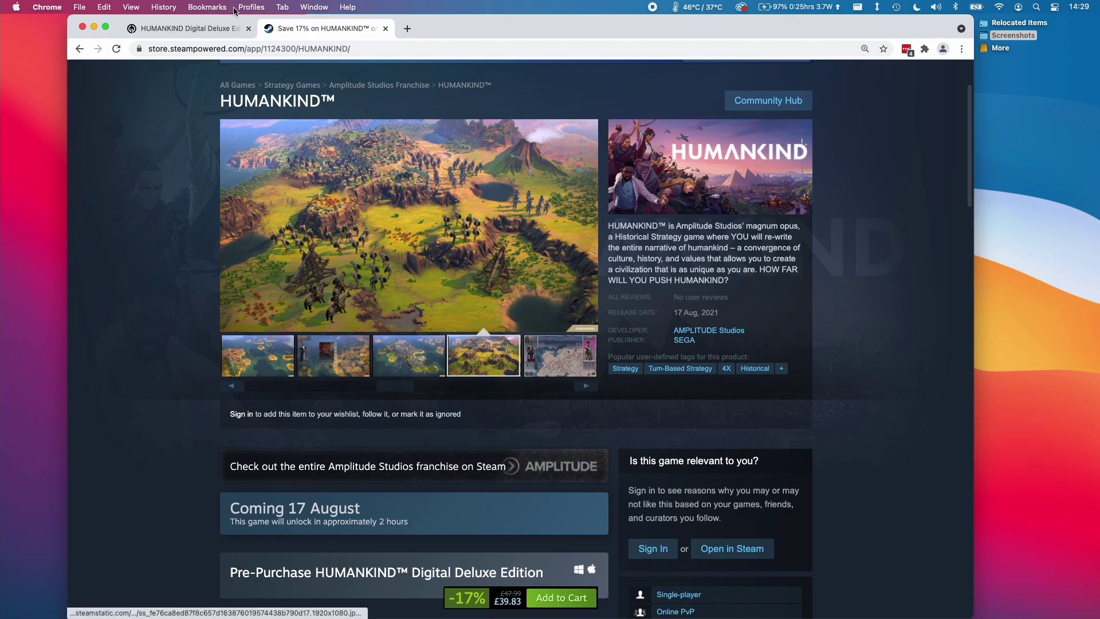
# Compare with the discounted price of HUMANKIND Digital Deluxe Edition on its Gamesplanet product page
pyautogui.click(235, 28)
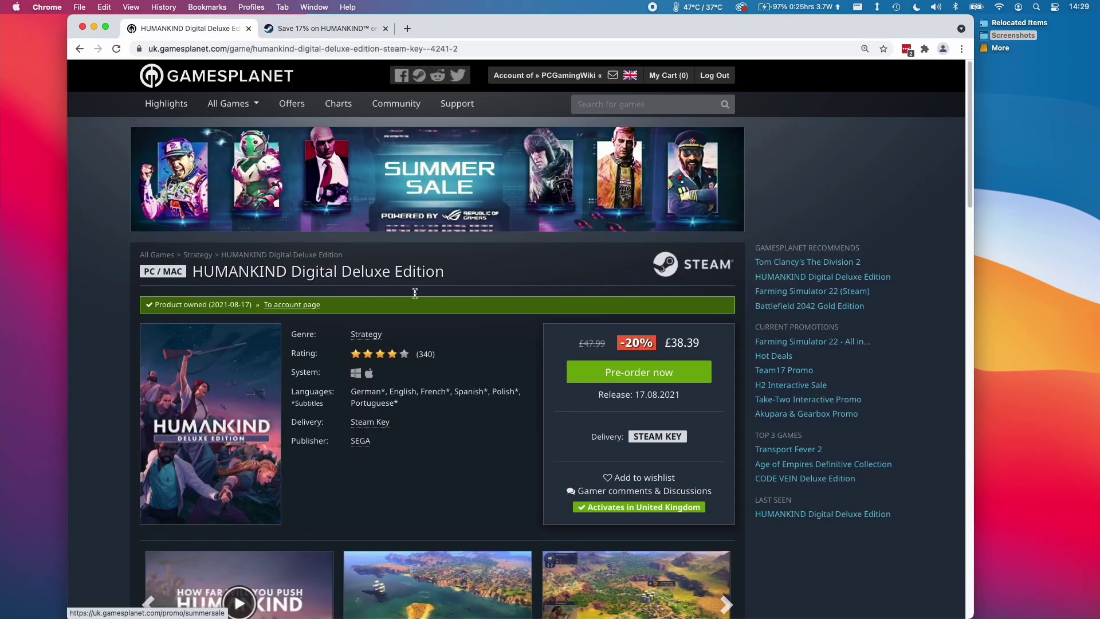
pyautogui.moveTo(702, 345); pyautogui.dragTo(673, 342)
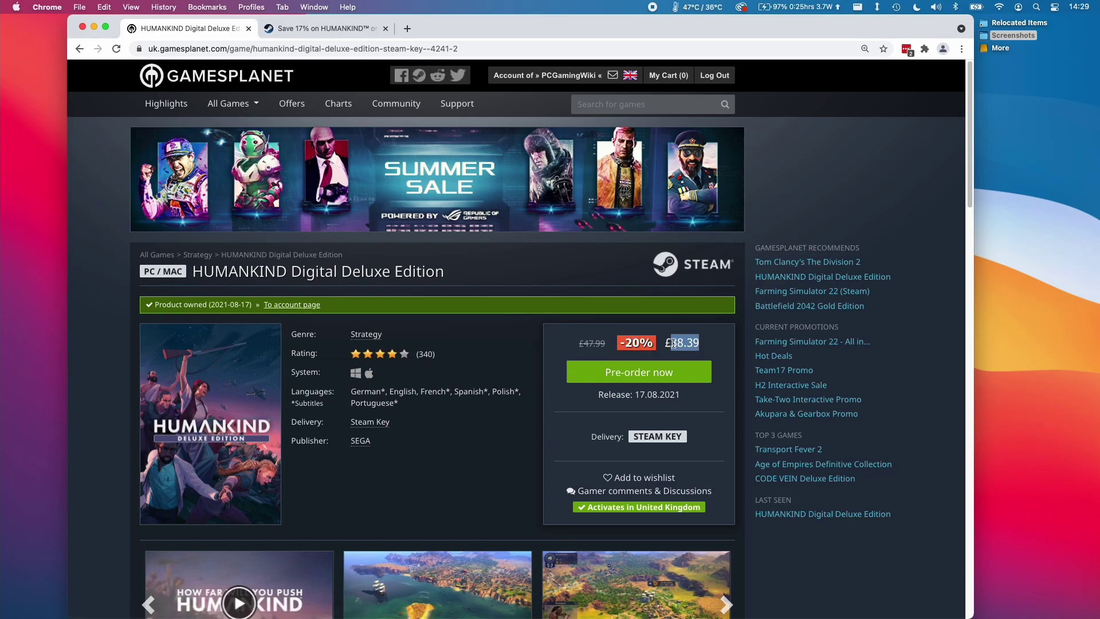
pyautogui.click(675, 343)
pyautogui.doubleClick(692, 344)
pyautogui.click(695, 342)
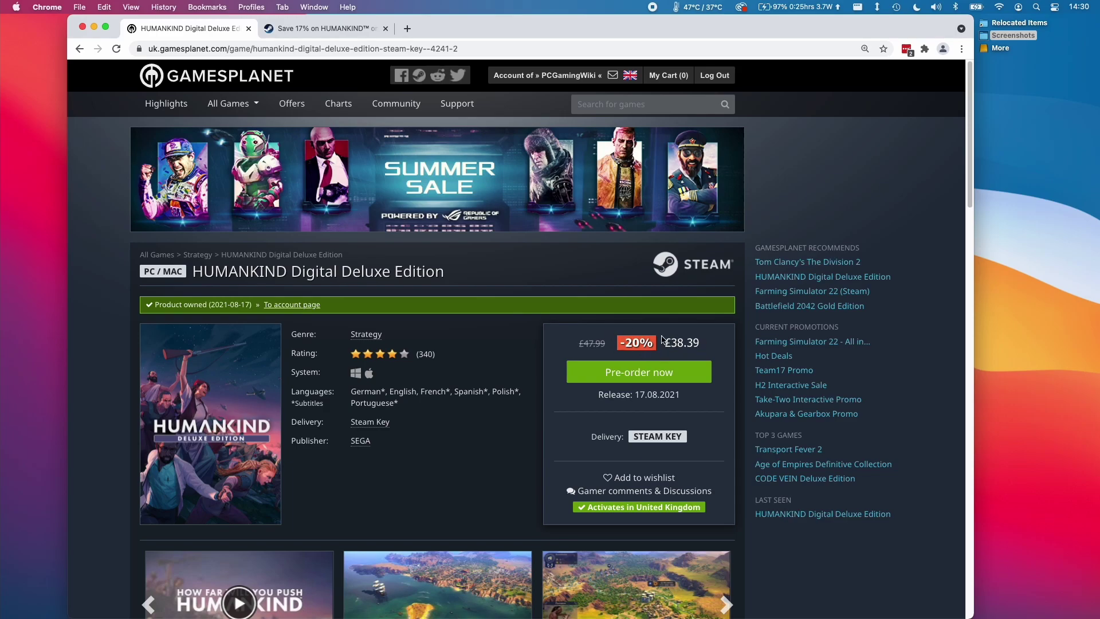
# Browse the Gamesplanet Summer Sale flash deals and check the Steam price of ZONE OF THE ENDERS The 2nd Runner for comparison
pyautogui.click(496, 178)
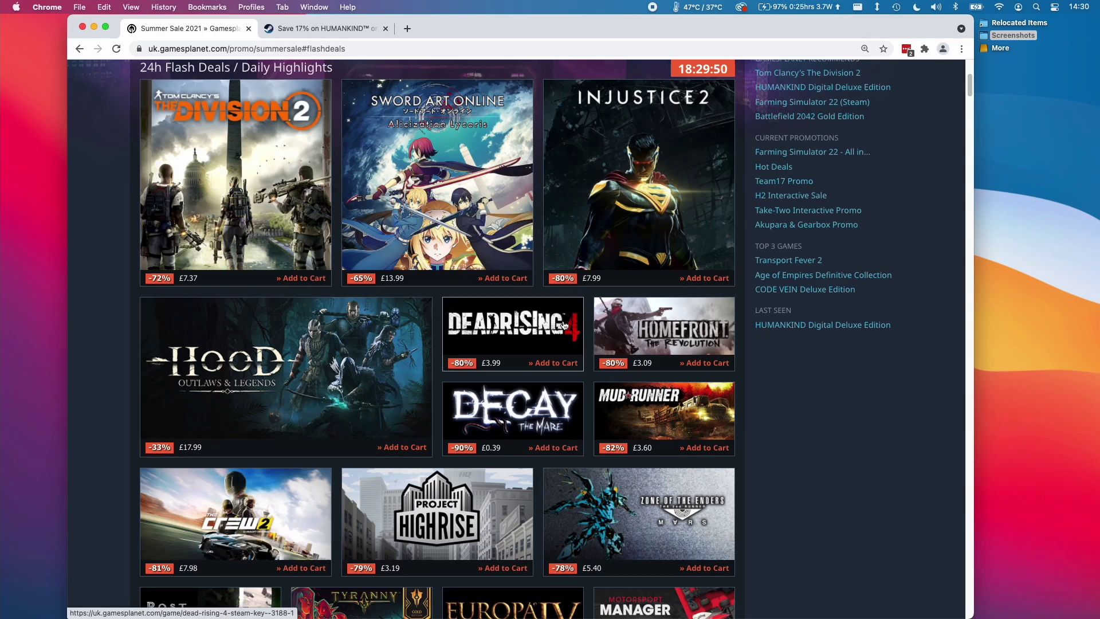
pyautogui.scroll(-1, 566, 350)
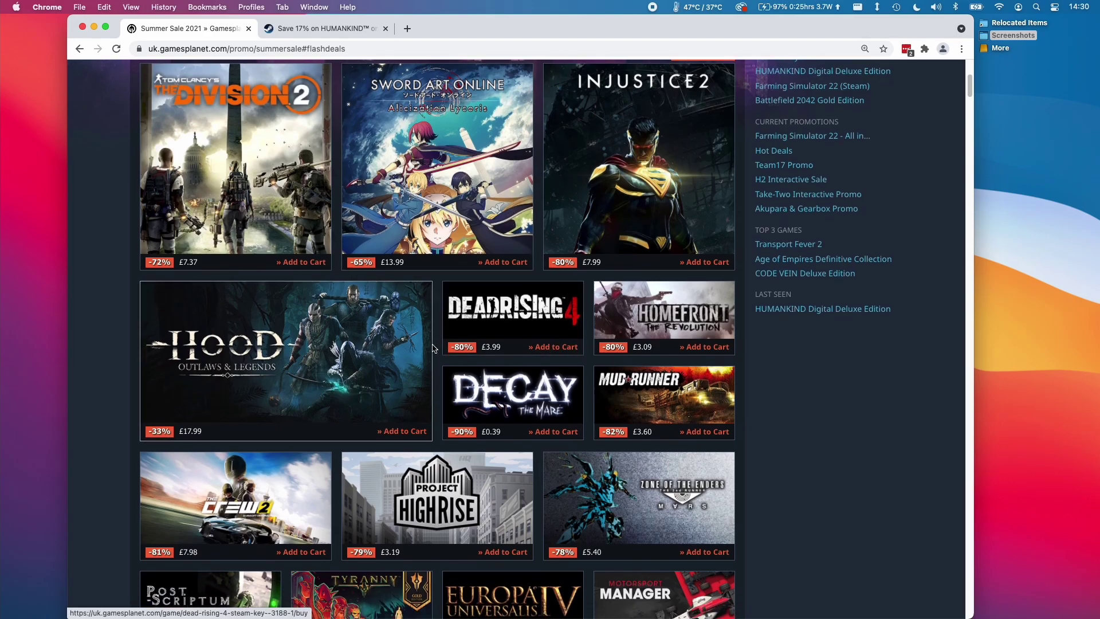
pyautogui.scroll(-3, 566, 350)
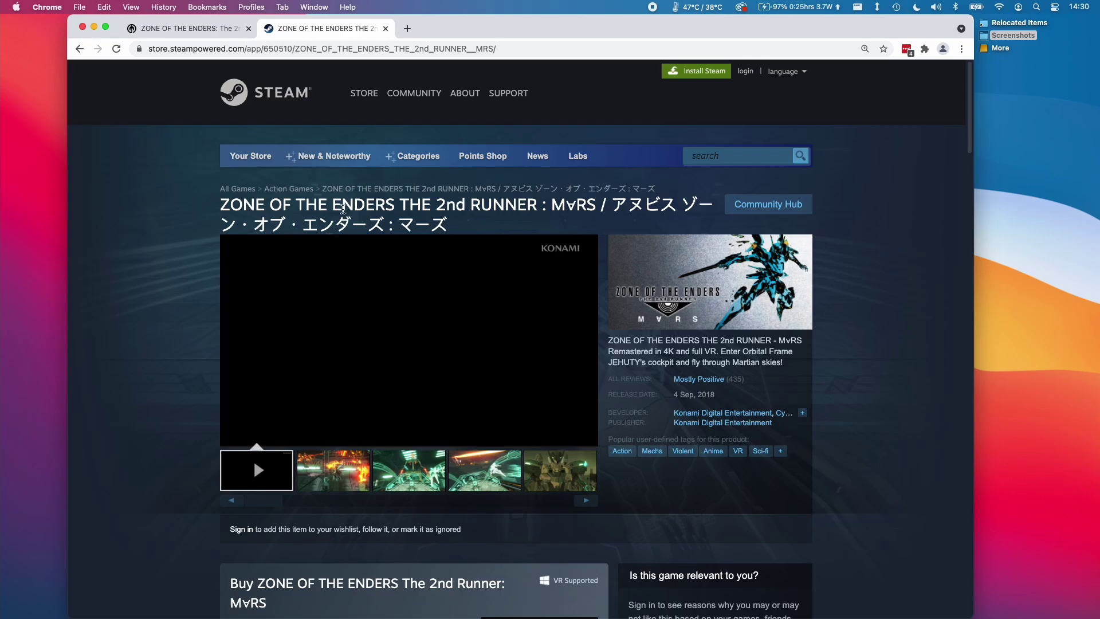
pyautogui.scroll(-5, 583, 423)
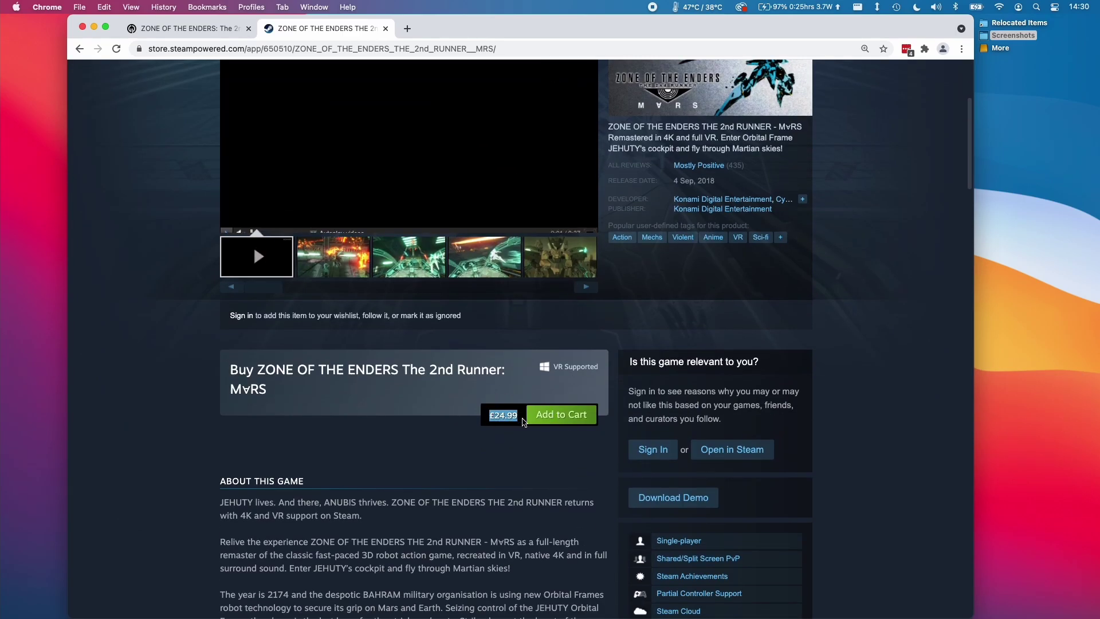
pyautogui.click(184, 28)
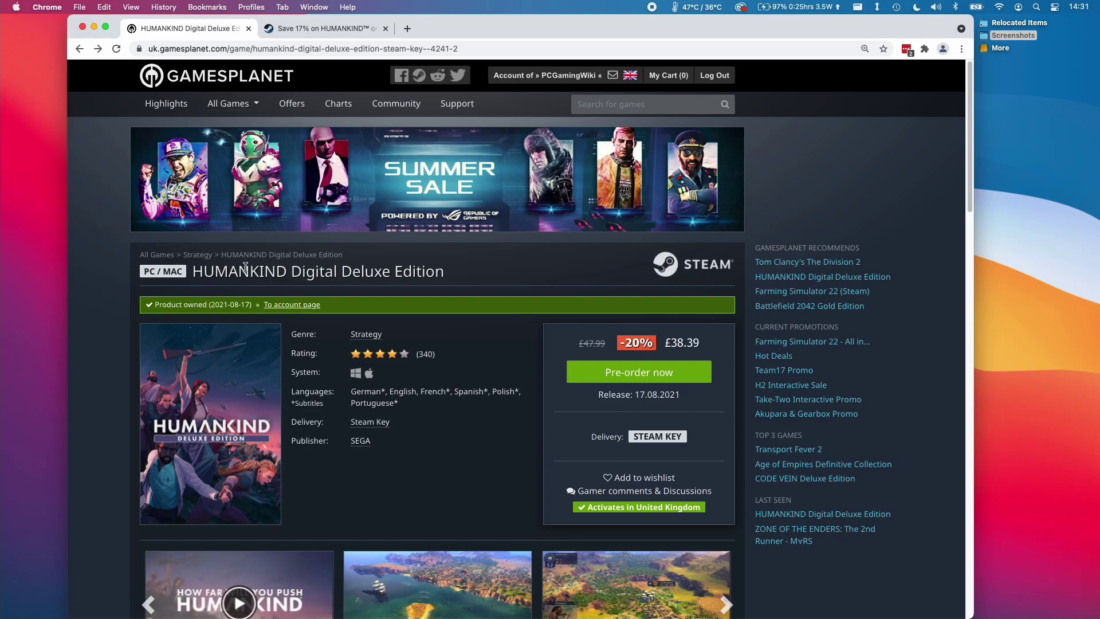
# Add the HUMANKIND Digital Deluxe Edition pre-order to the cart and open the already owned copy from the Gamesplanet account page
pyautogui.click(580, 364)
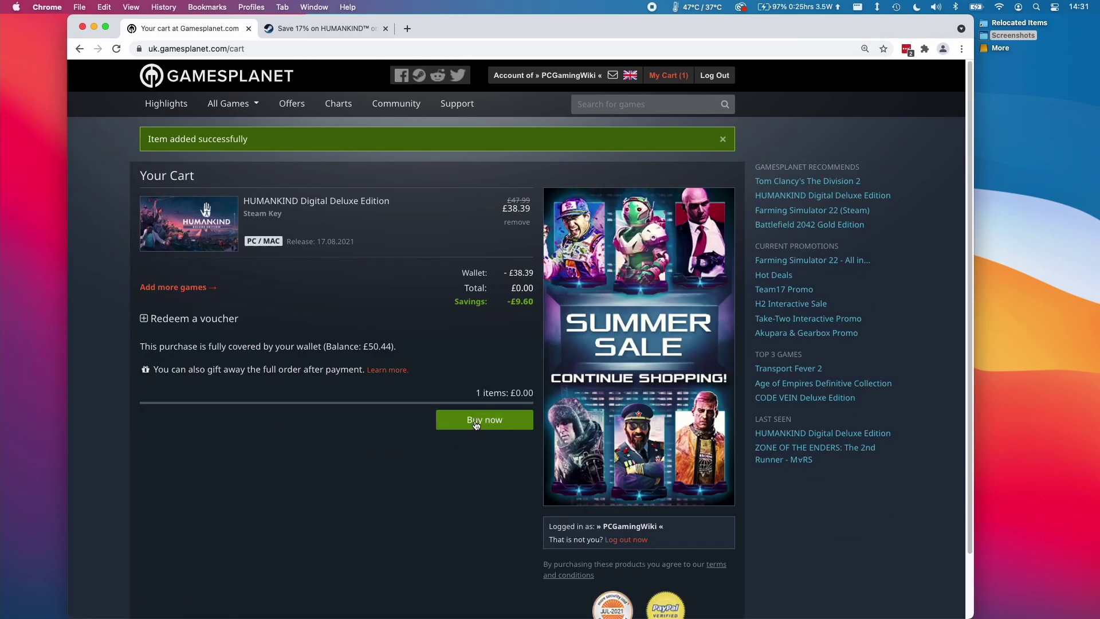
pyautogui.click(522, 84)
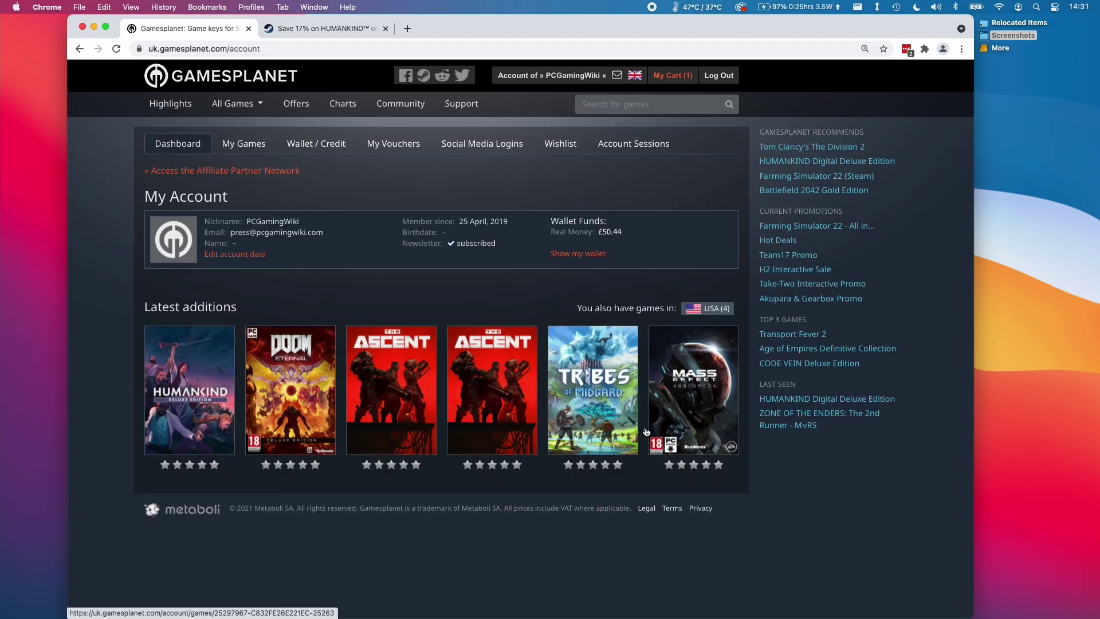
pyautogui.click(173, 376)
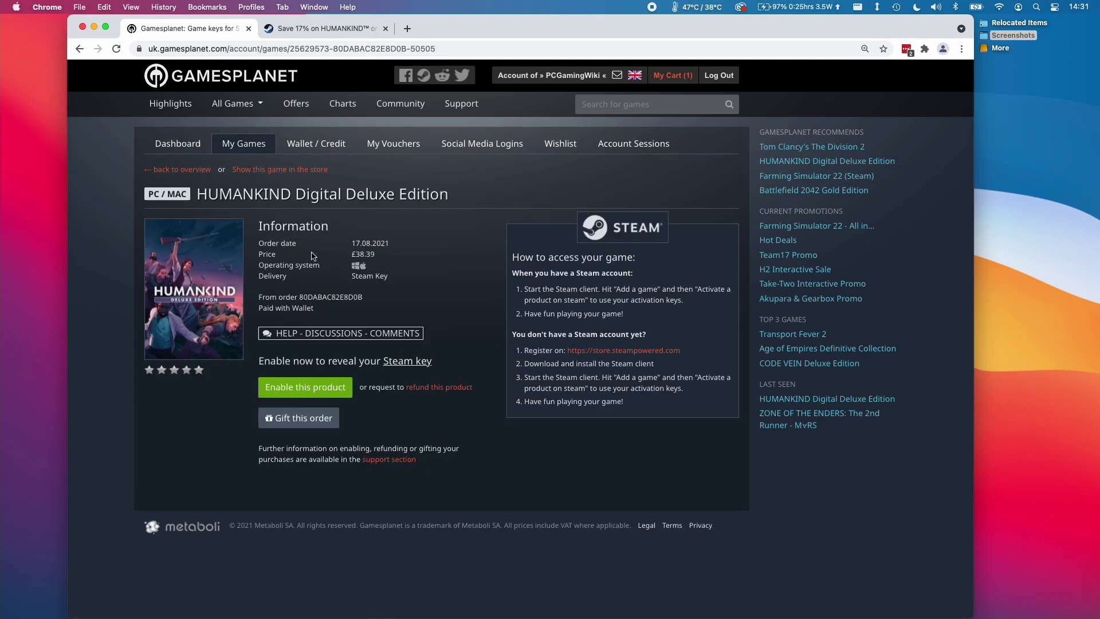
# Enable the purchased HUMANKIND Digital Deluxe Edition to reveal its Steam key and copy the key to the clipboard
pyautogui.click(321, 389)
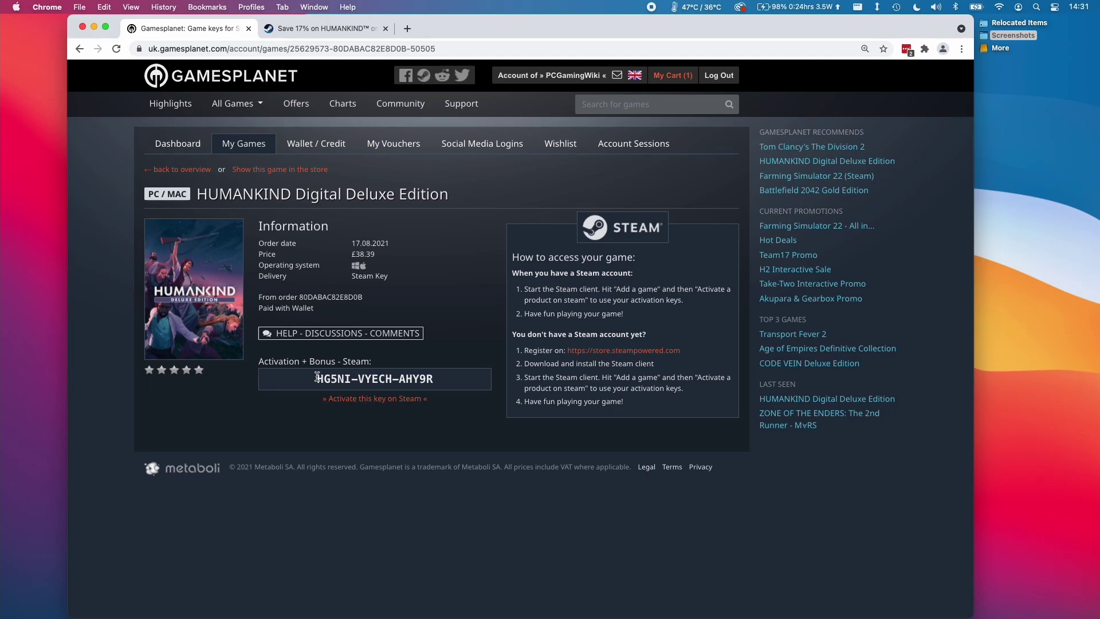
pyautogui.moveTo(316, 378); pyautogui.dragTo(436, 384)
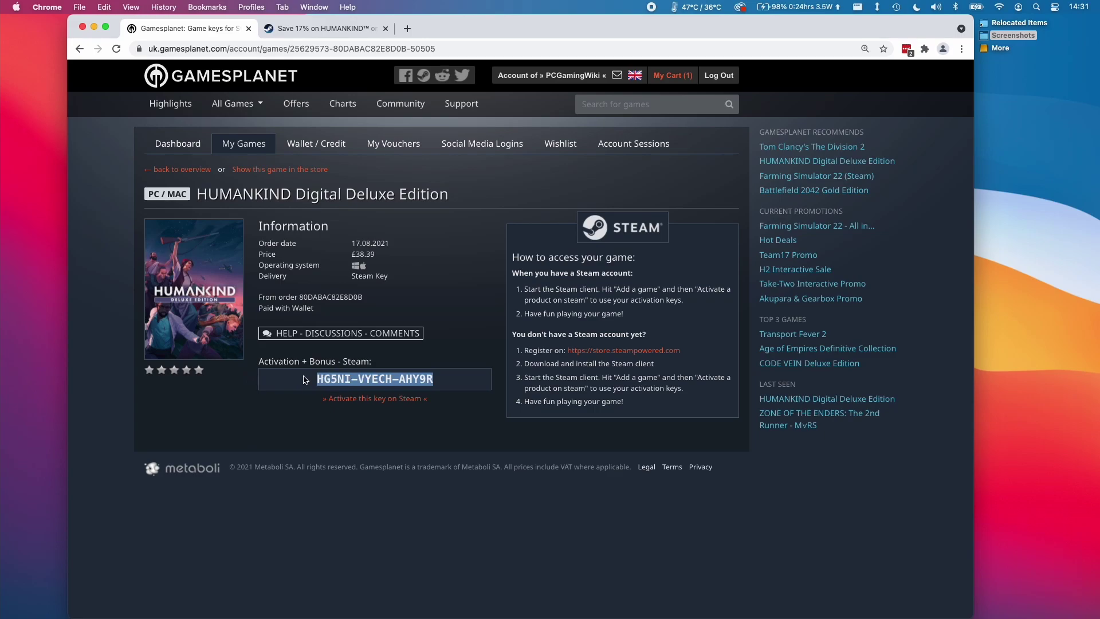
pyautogui.rightClick(347, 379)
pyautogui.click(374, 405)
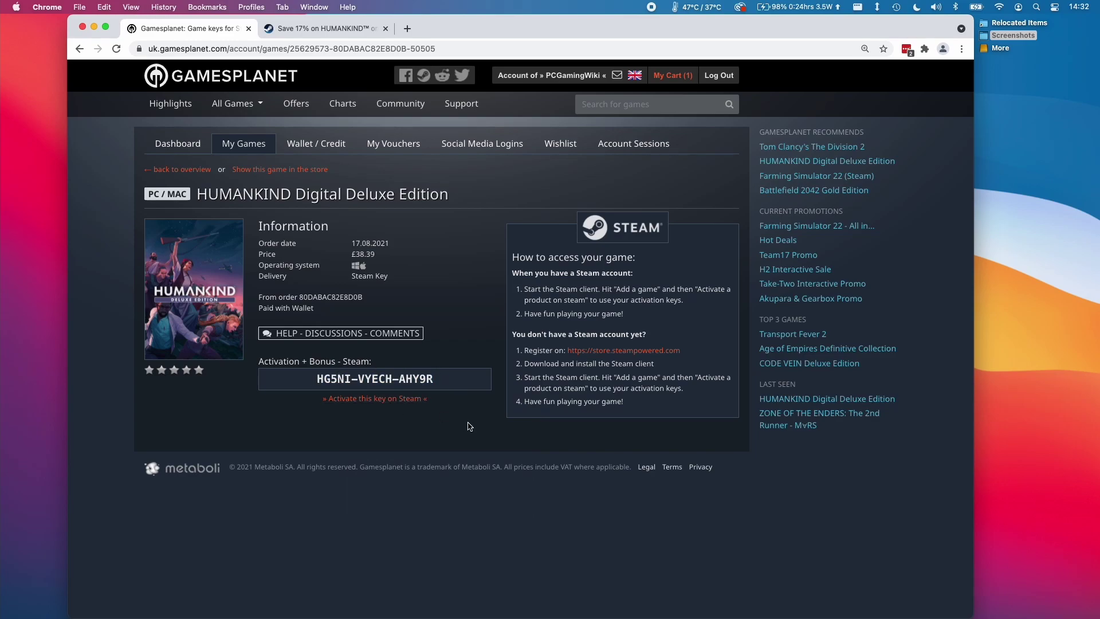
# Minimize the browser, switch to the Steam client and reposition its library window on the desktop
pyautogui.click(94, 27)
pyautogui.press('super+Tab')
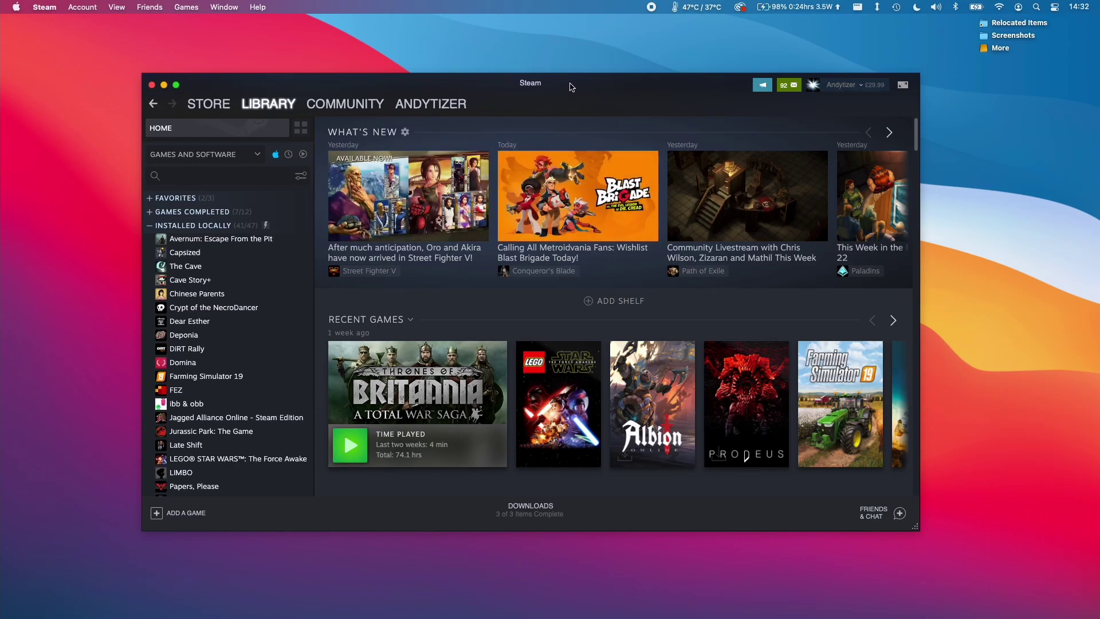
pyautogui.moveTo(543, 95); pyautogui.dragTo(564, 105)
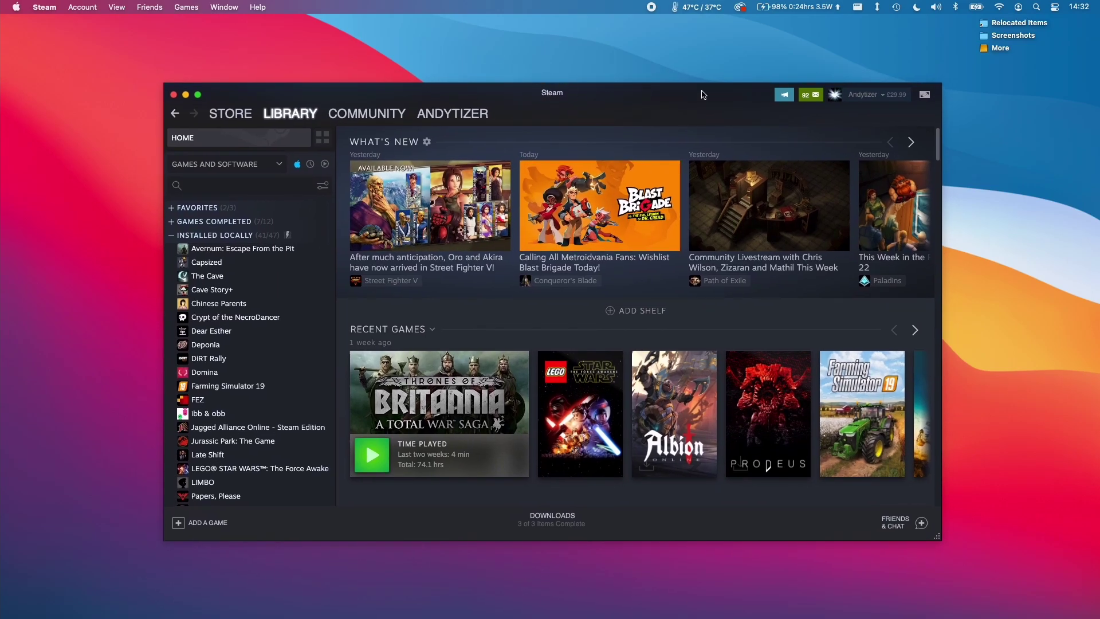
pyautogui.click(862, 94)
pyautogui.moveTo(575, 111); pyautogui.dragTo(563, 107)
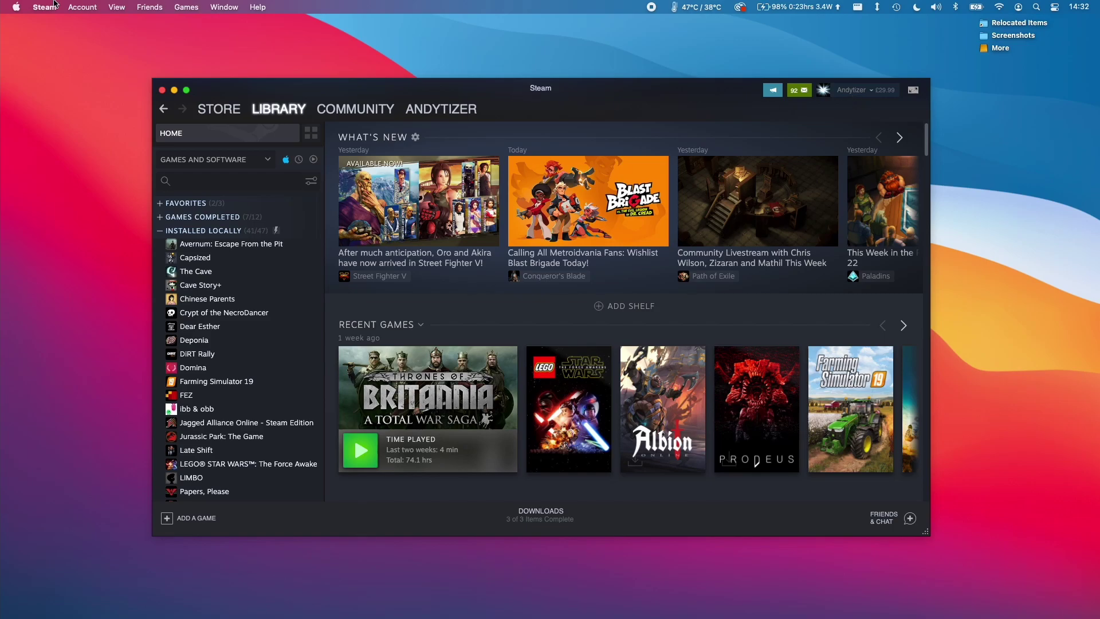
# Start activating a product on Steam and accept the Steam Subscriber Agreement
pyautogui.click(190, 8)
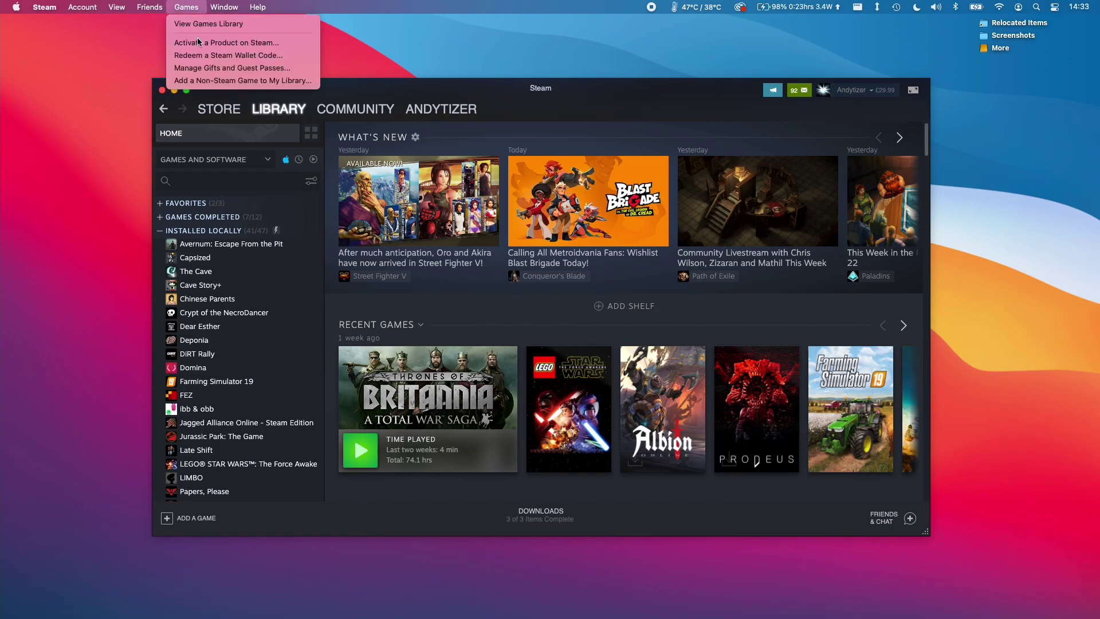
pyautogui.click(267, 46)
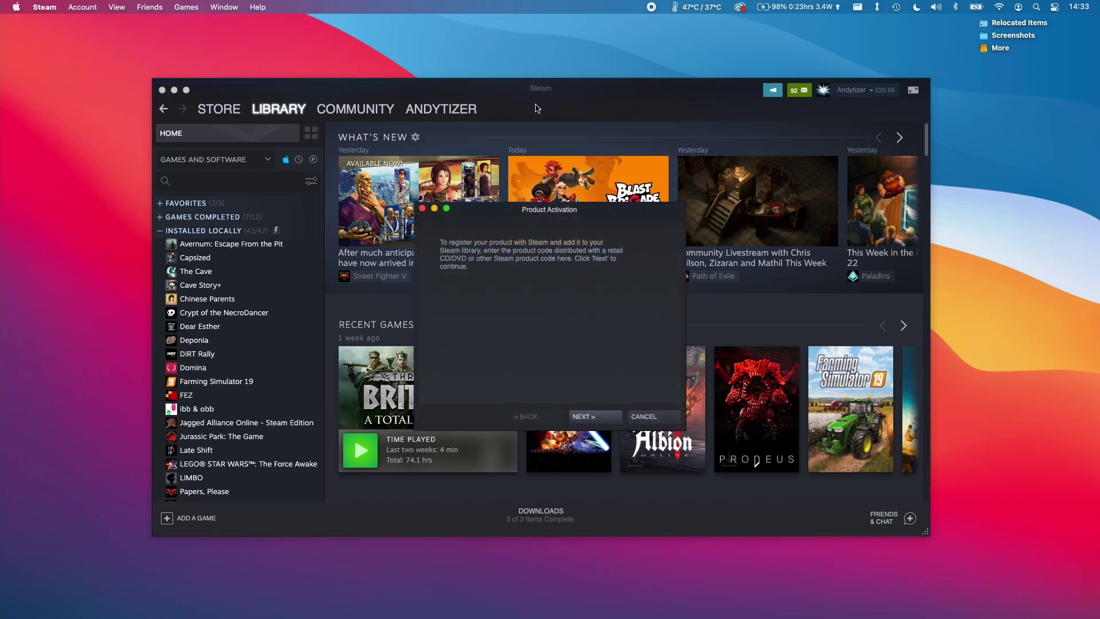
pyautogui.click(596, 417)
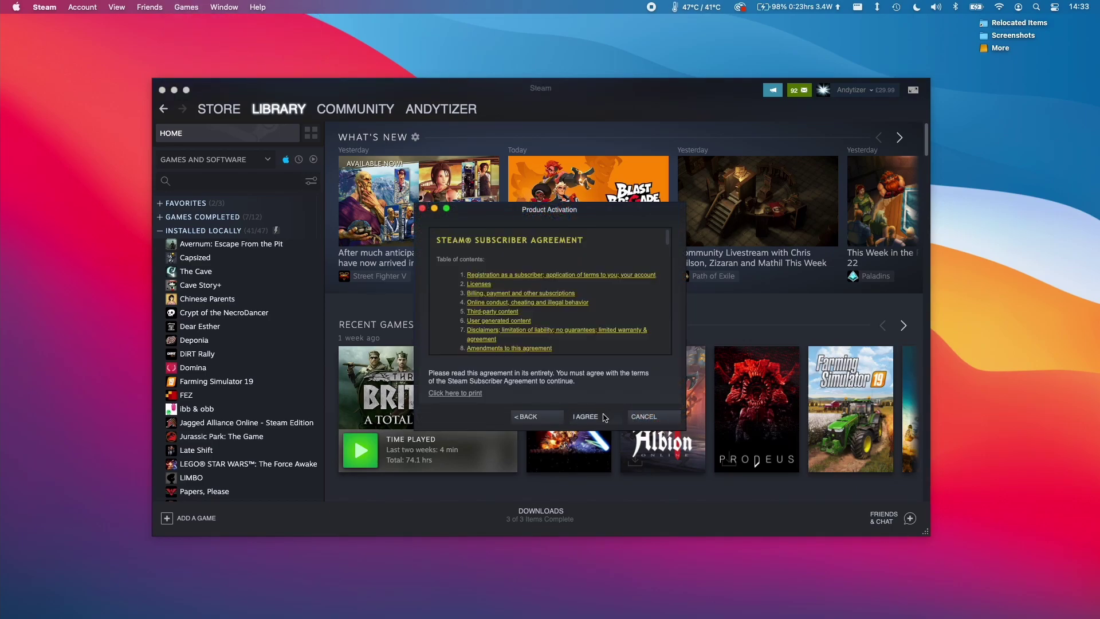
pyautogui.click(605, 418)
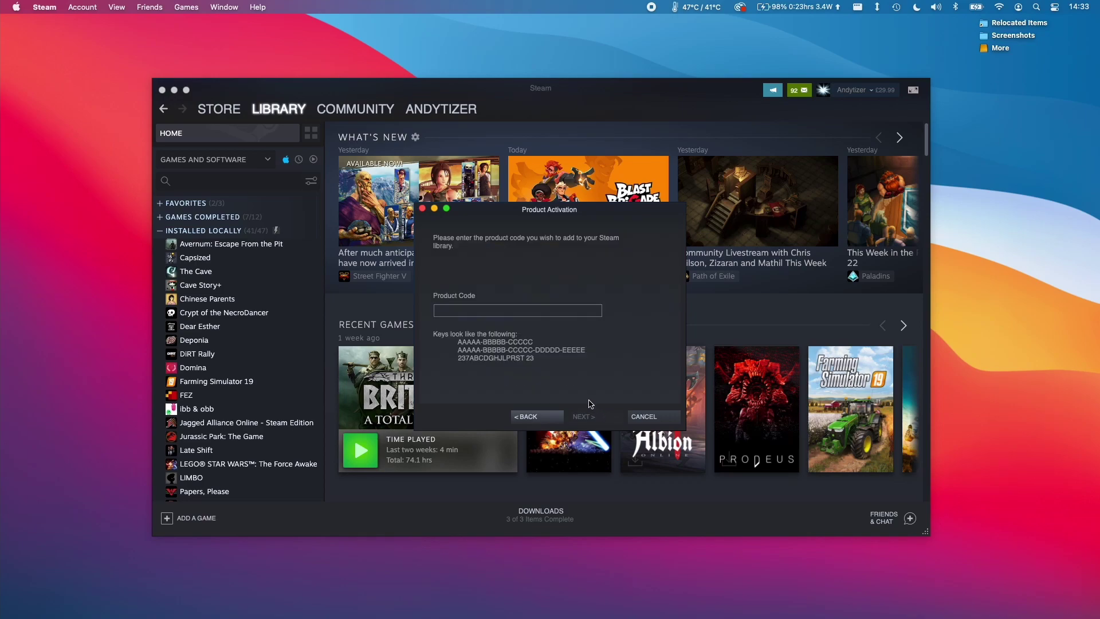
# Paste the copied Steam key as the product code, submit it and finish the product activation
pyautogui.rightClick(448, 310)
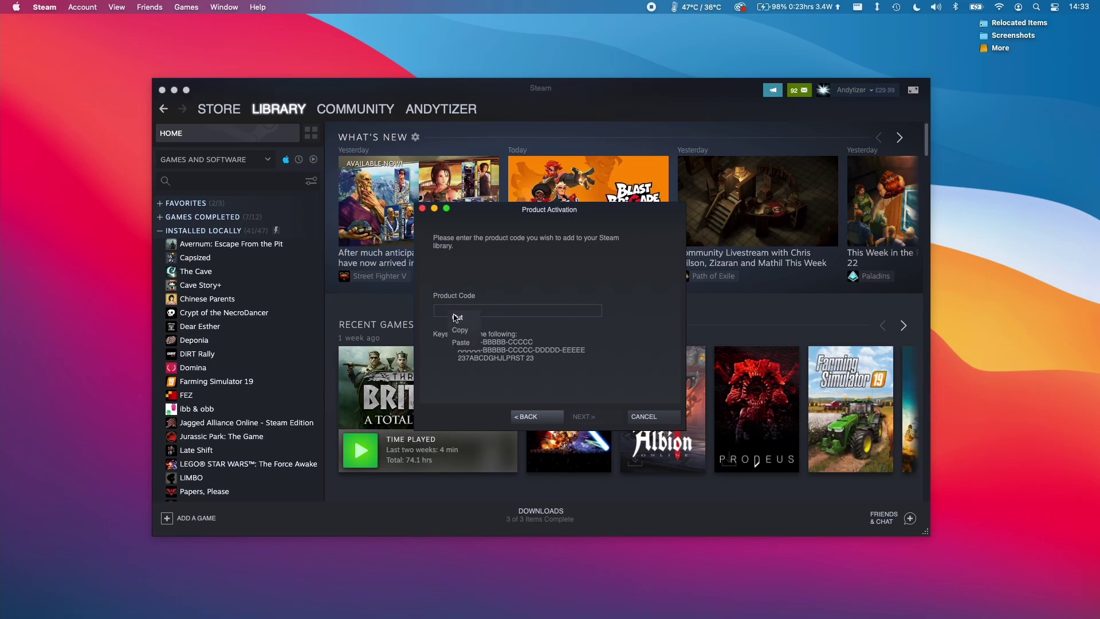
pyautogui.click(461, 343)
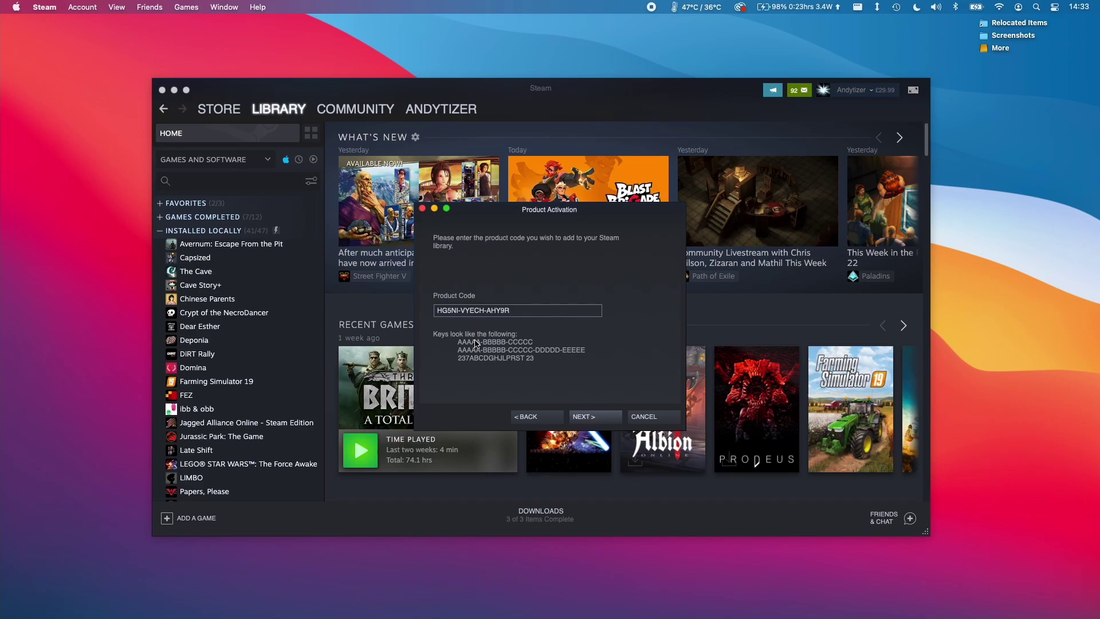
pyautogui.click(590, 421)
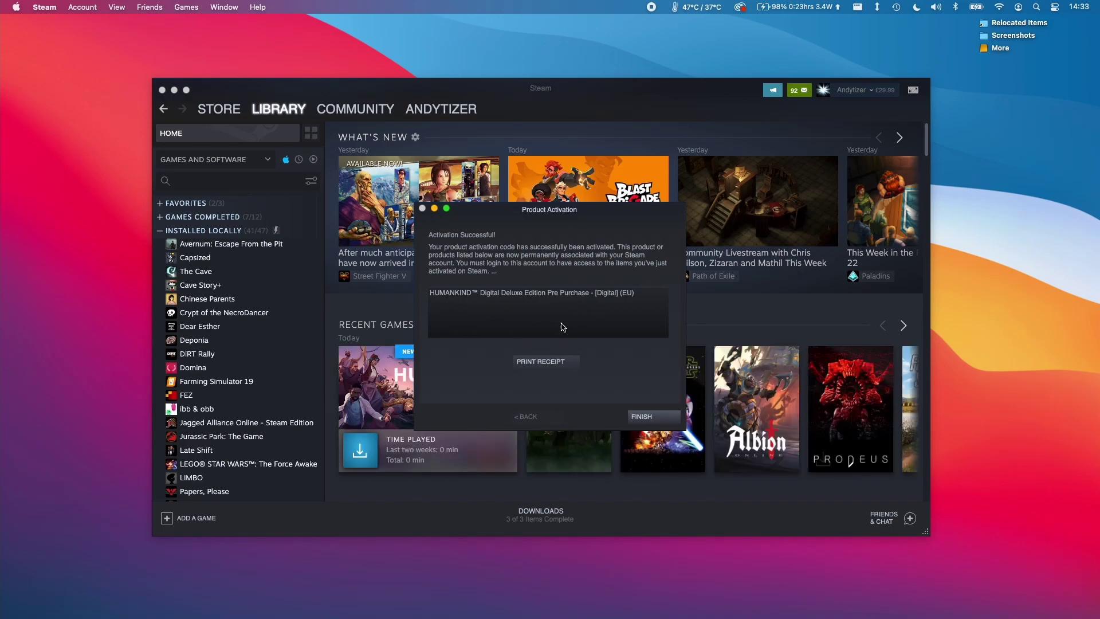
pyautogui.click(645, 427)
# Search the library for "human", open the HUMANKIND page and view its preload options without starting the install
pyautogui.click(218, 179)
pyautogui.write('human')
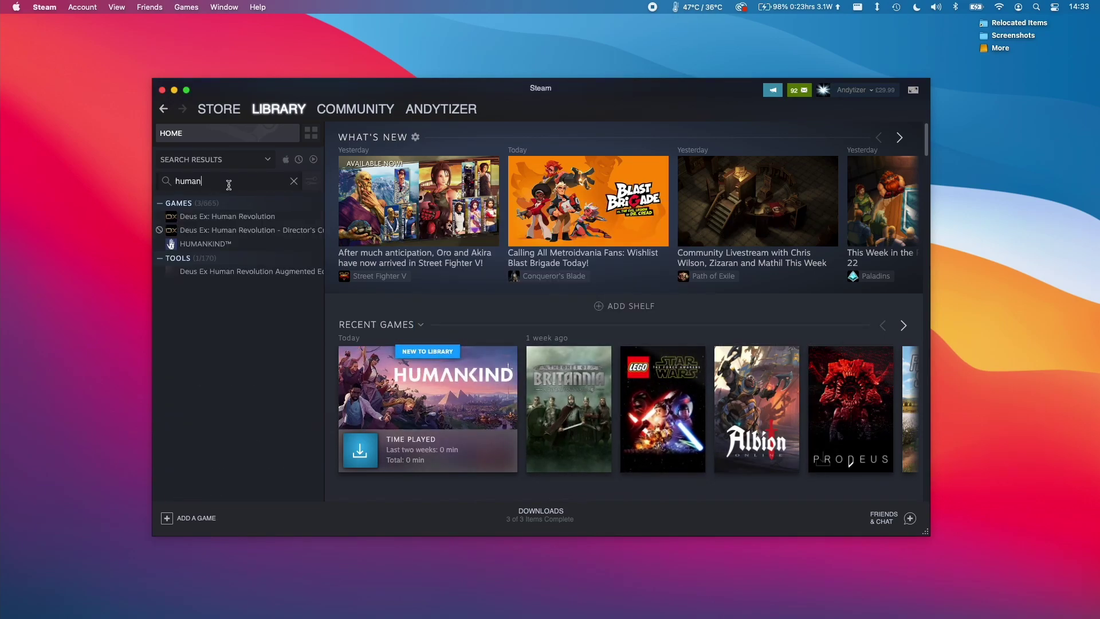
pyautogui.click(214, 243)
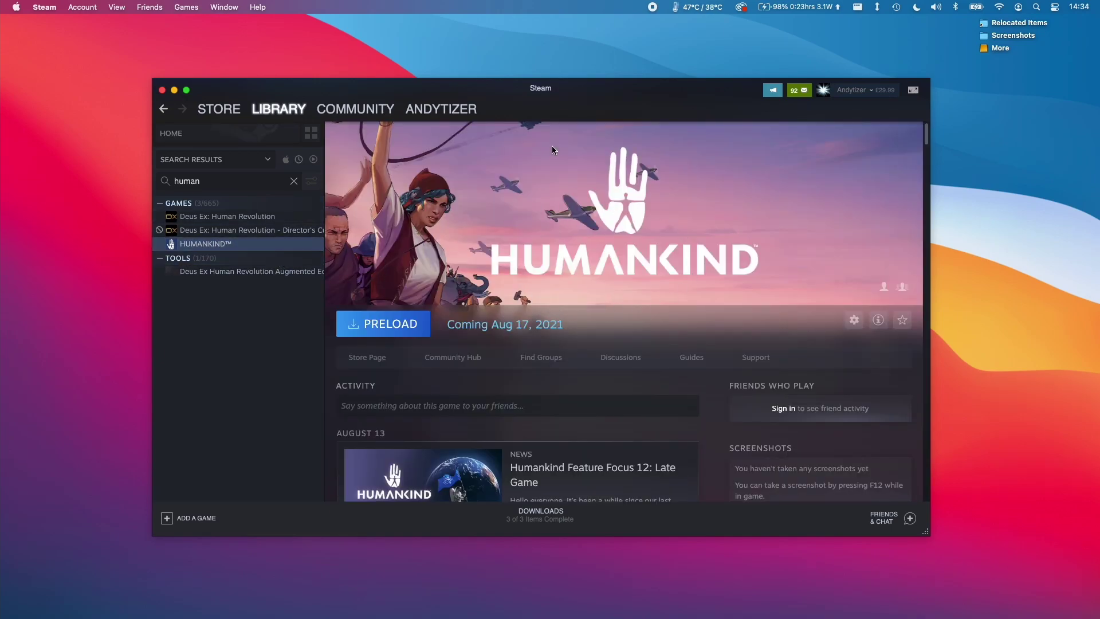
pyautogui.click(389, 331)
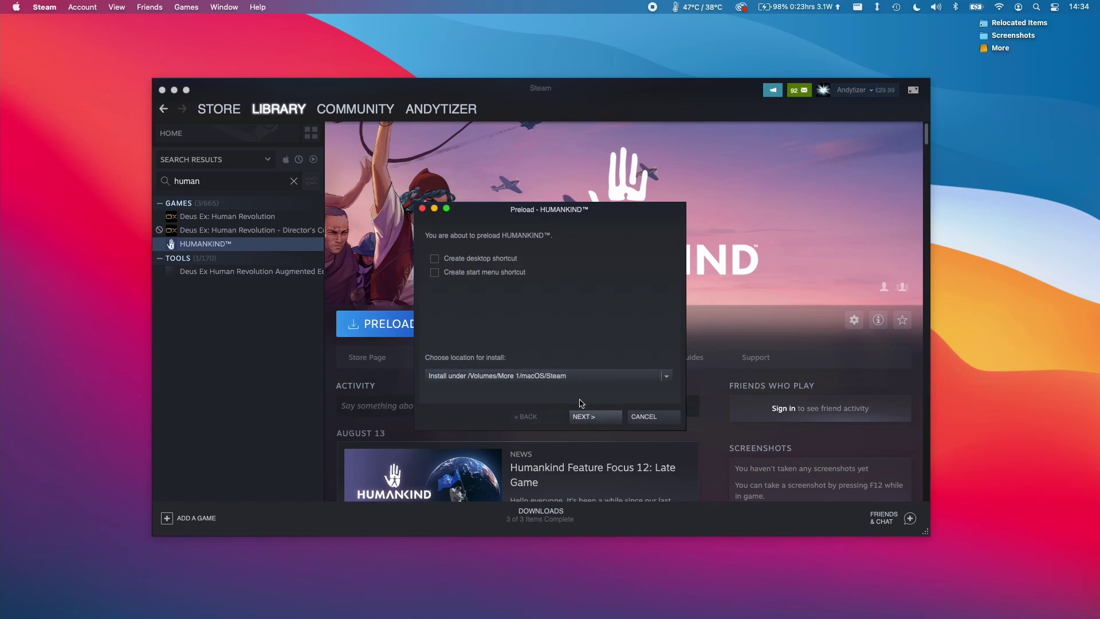
pyautogui.click(643, 417)
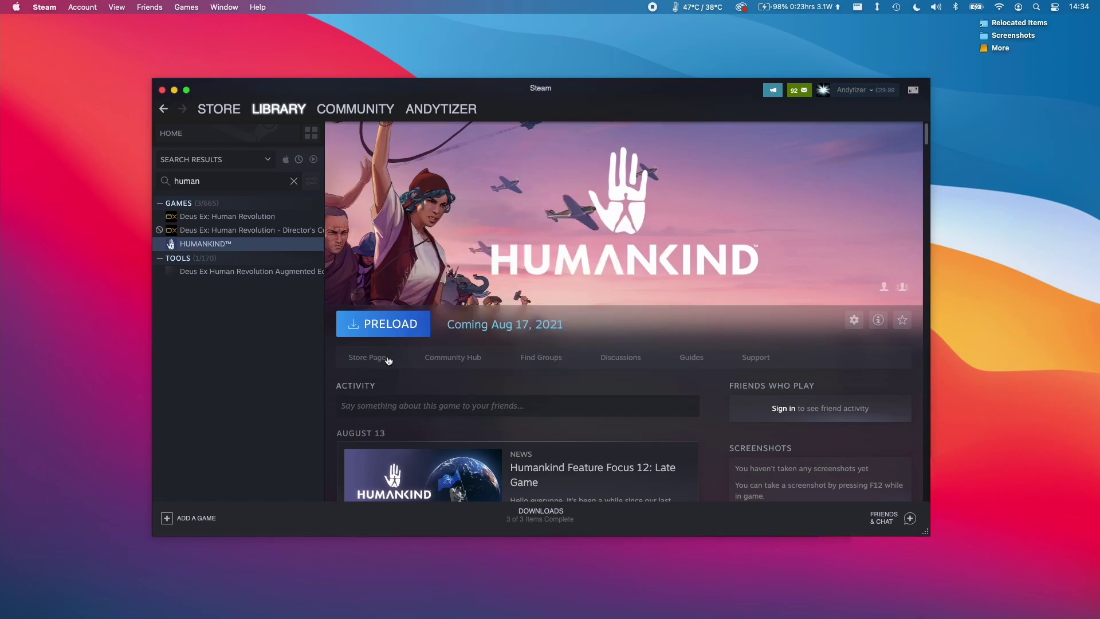